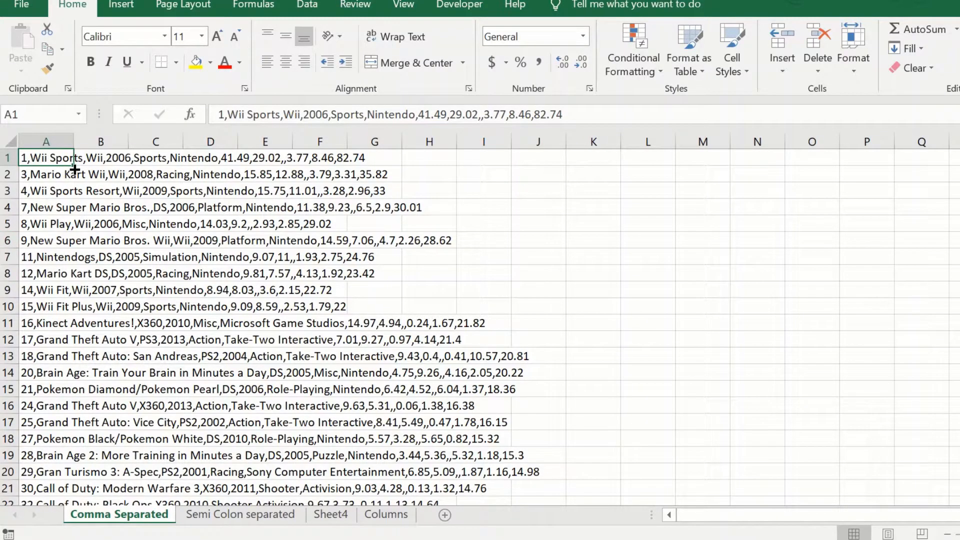
# Start Text to Columns on column A of the Comma Separated sheet, treating the data as Delimited.
pyautogui.click(386, 515)
pyautogui.click(310, 5)
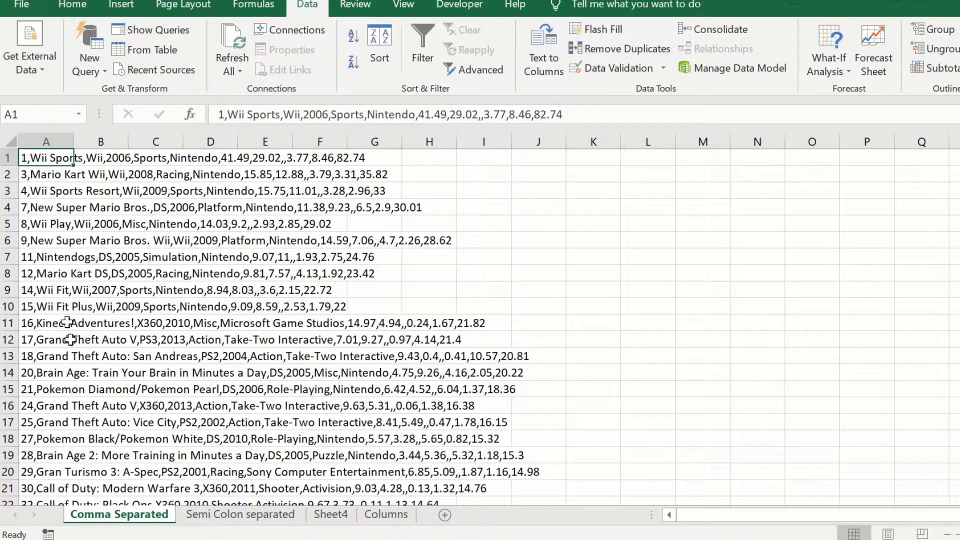
pyautogui.click(37, 187)
pyautogui.click(37, 143)
pyautogui.click(36, 222)
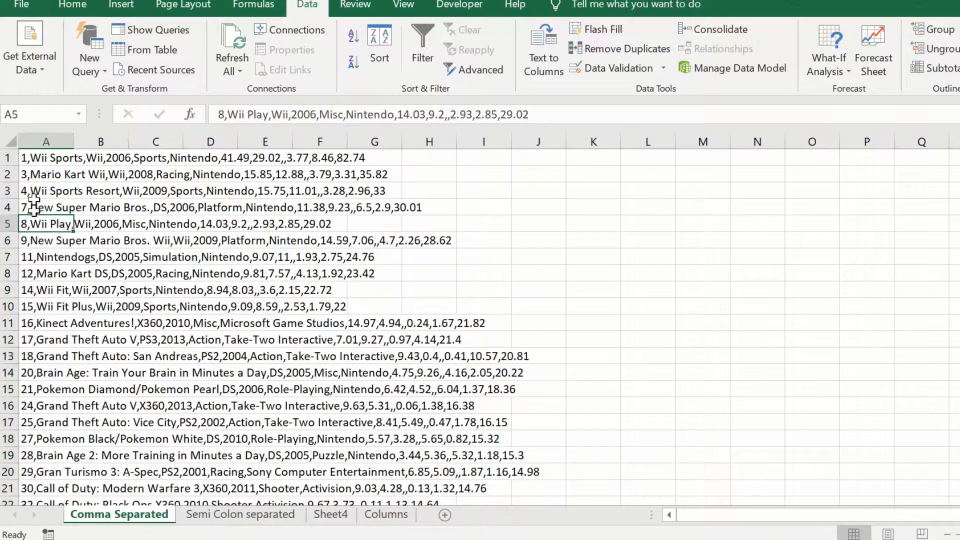
pyautogui.click(39, 141)
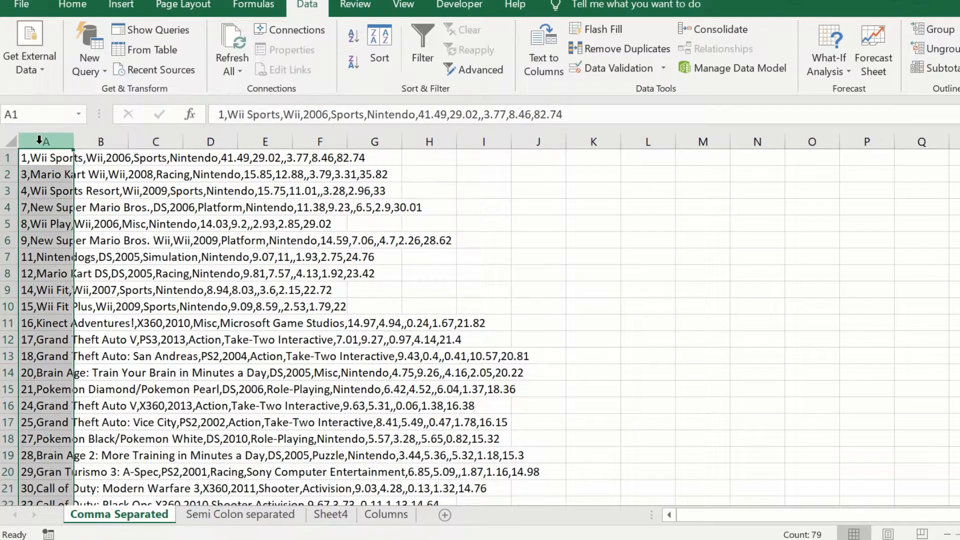
pyautogui.click(545, 58)
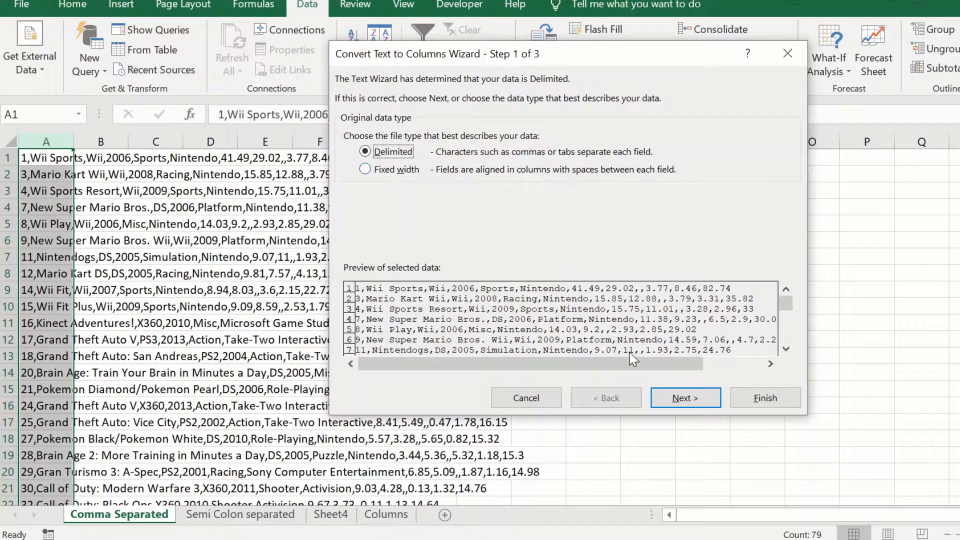
pyautogui.click(702, 402)
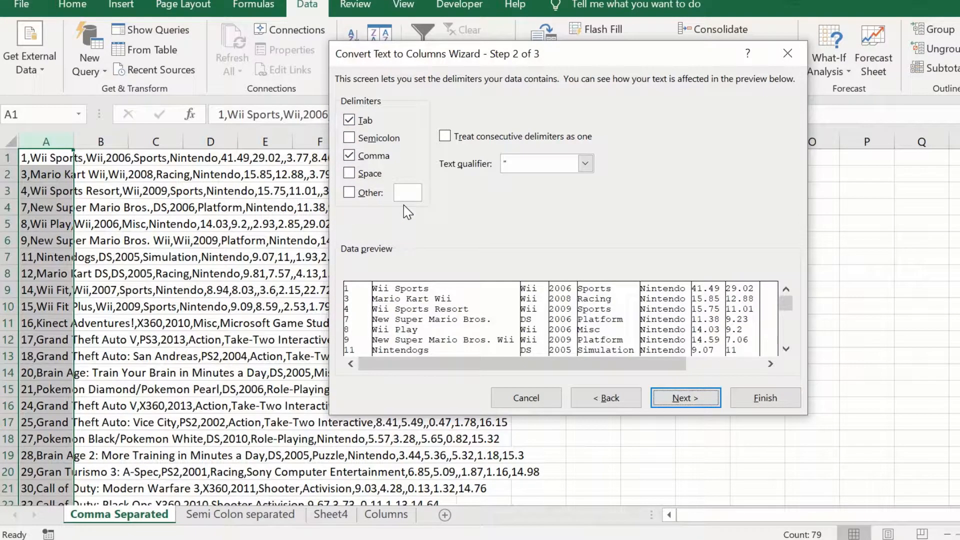
# Compare the split preview without and with the Comma delimiter, then accept Tab and Comma as the delimiters.
pyautogui.click(350, 156)
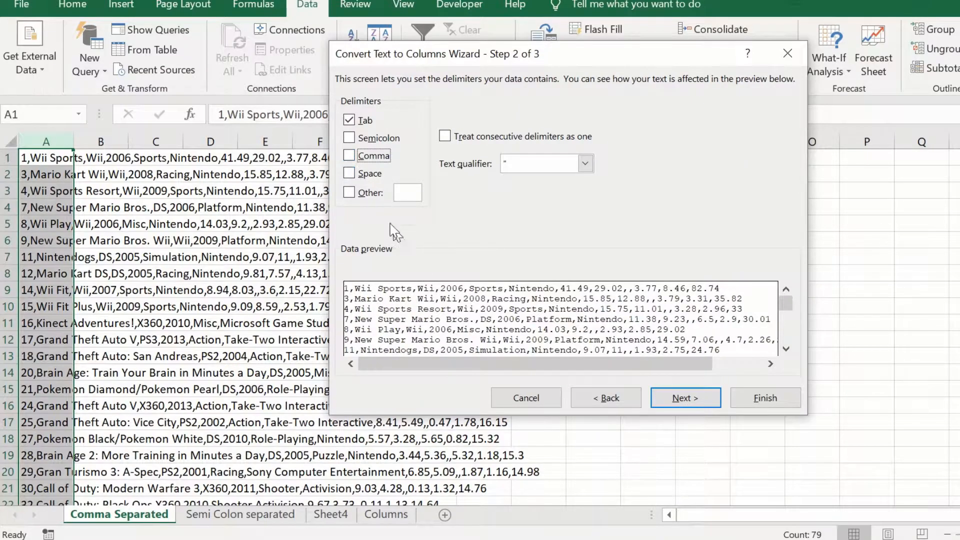
pyautogui.click(350, 156)
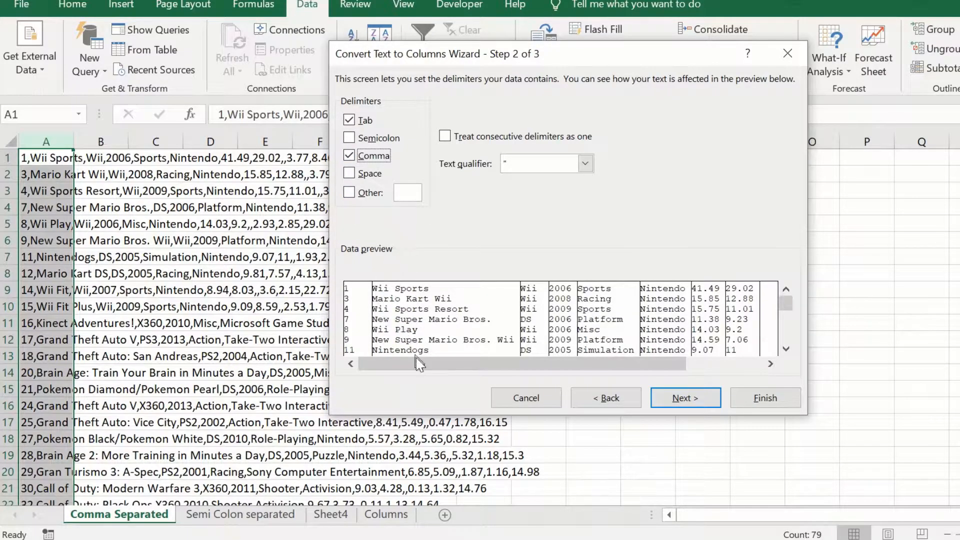
pyautogui.moveTo(427, 370); pyautogui.dragTo(418, 320)
pyautogui.click(678, 397)
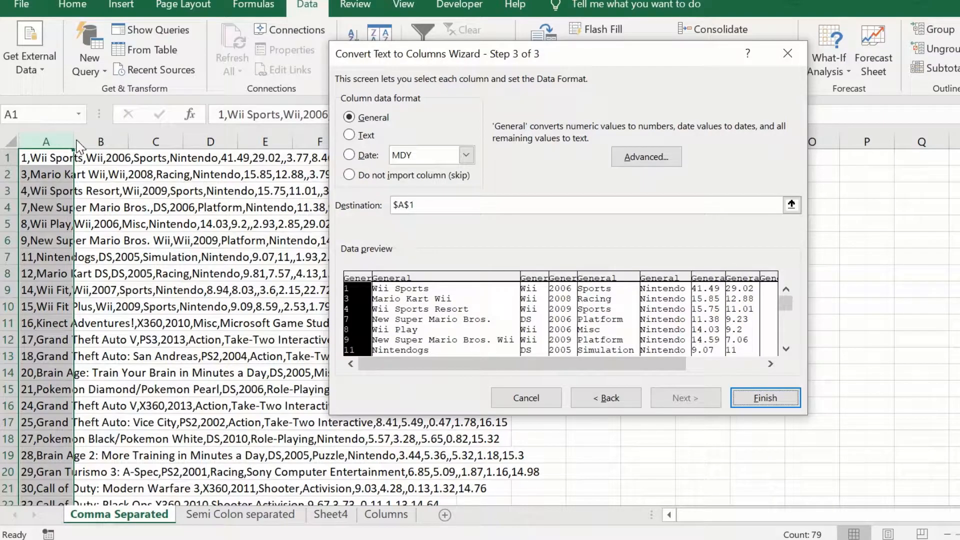
# Set the destination of the split data to $L$1, keep the General format, and finish the conversion.
pyautogui.moveTo(517, 53); pyautogui.dragTo(305, 109)
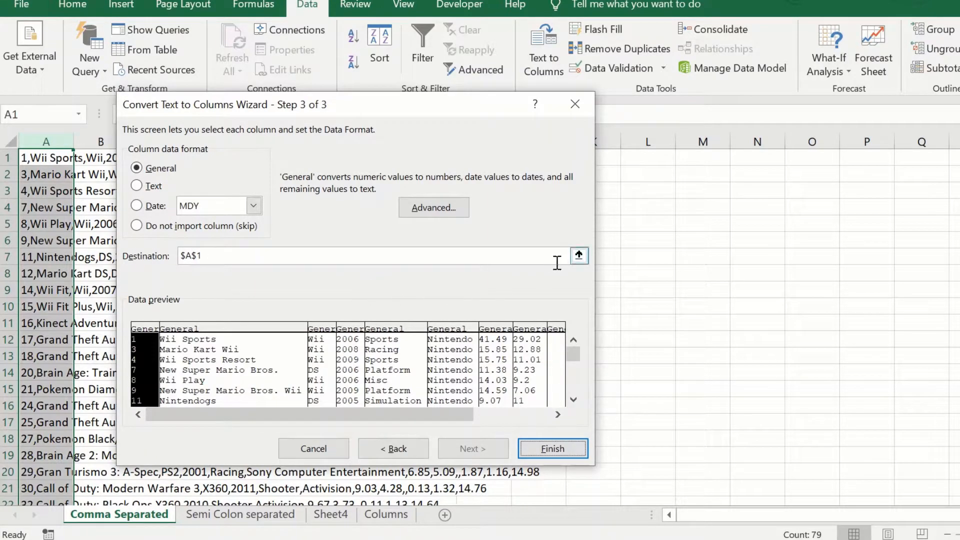
pyautogui.click(579, 255)
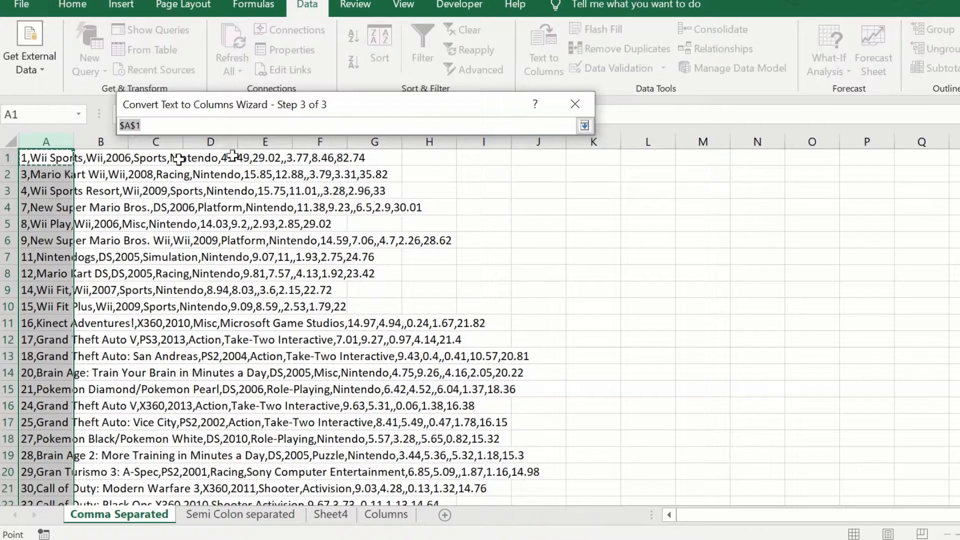
pyautogui.click(644, 156)
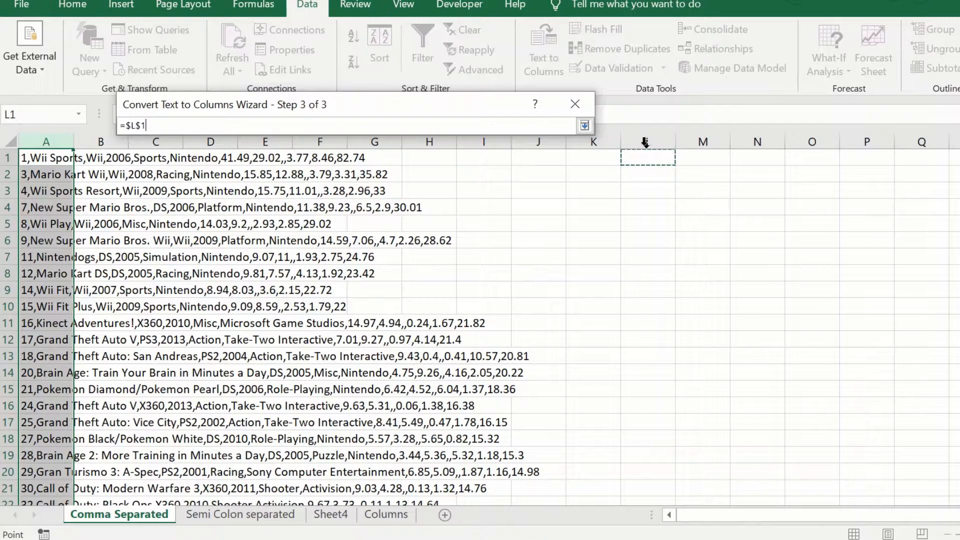
pyautogui.click(584, 126)
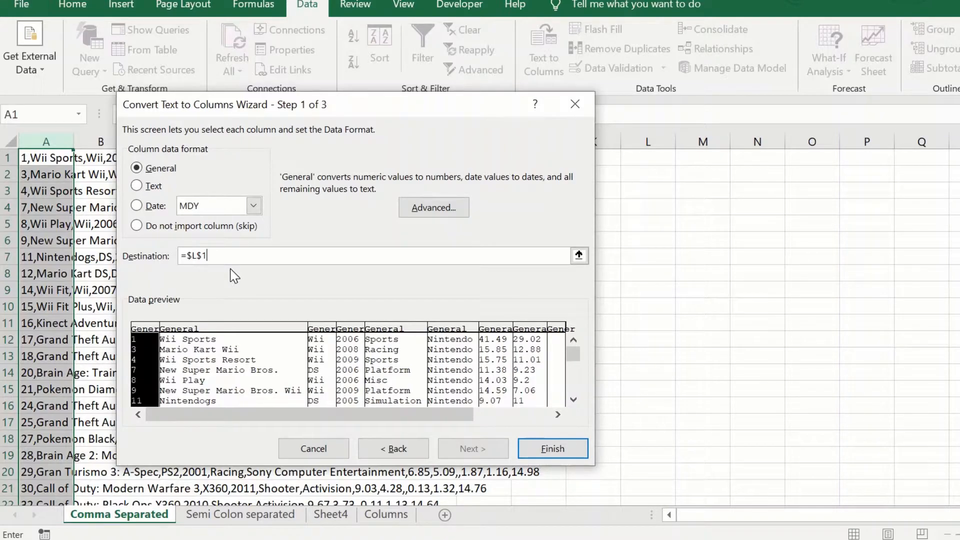
pyautogui.click(548, 451)
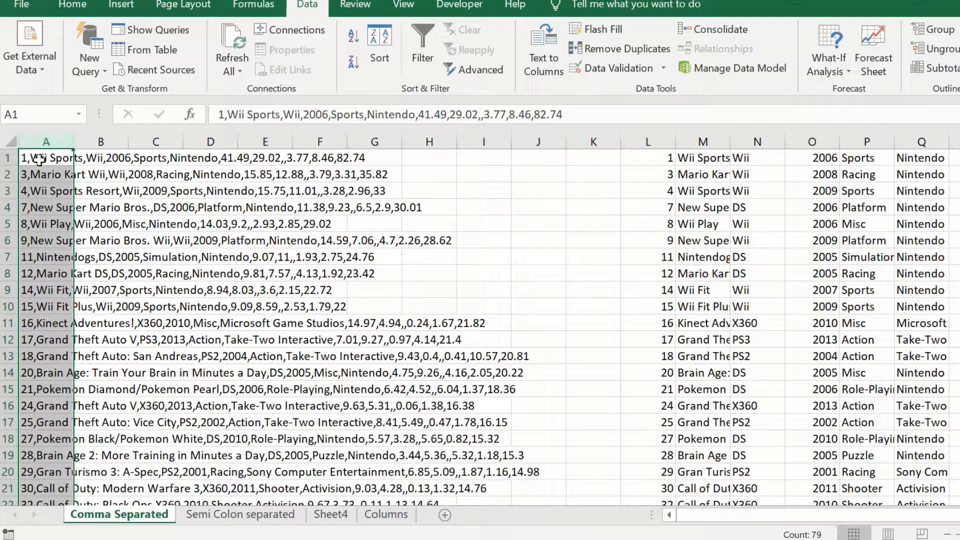
# Examine the original text in A1 and the split values across row 1 from column L to W.
pyautogui.click(39, 159)
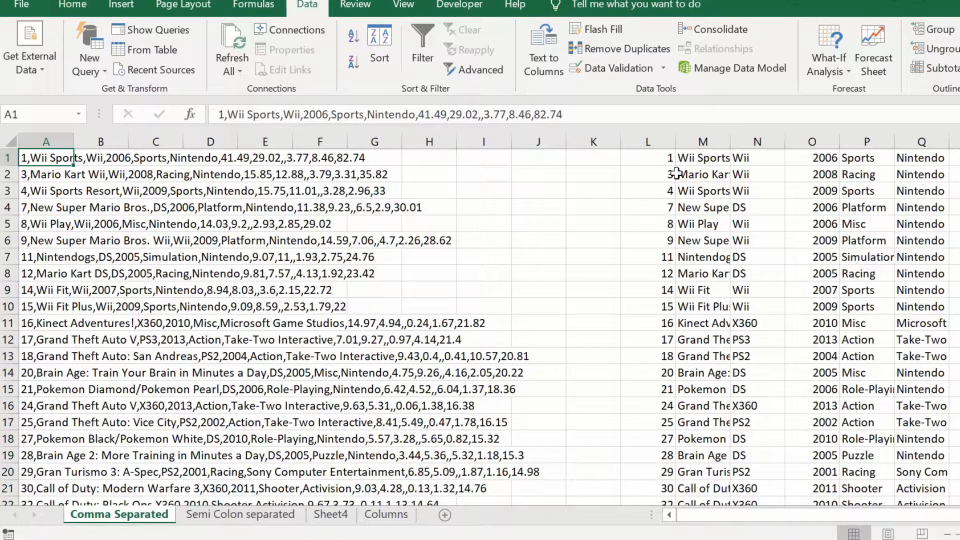
pyautogui.click(673, 160)
pyautogui.press('Right')
pyautogui.press('Right')
pyautogui.press('Right')
pyautogui.press('Right')
pyautogui.press('Right')
pyautogui.press('Right')
pyautogui.press('Right')
pyautogui.press('Right')
pyautogui.press('Right')
pyautogui.press('Right')
pyautogui.press('Right')
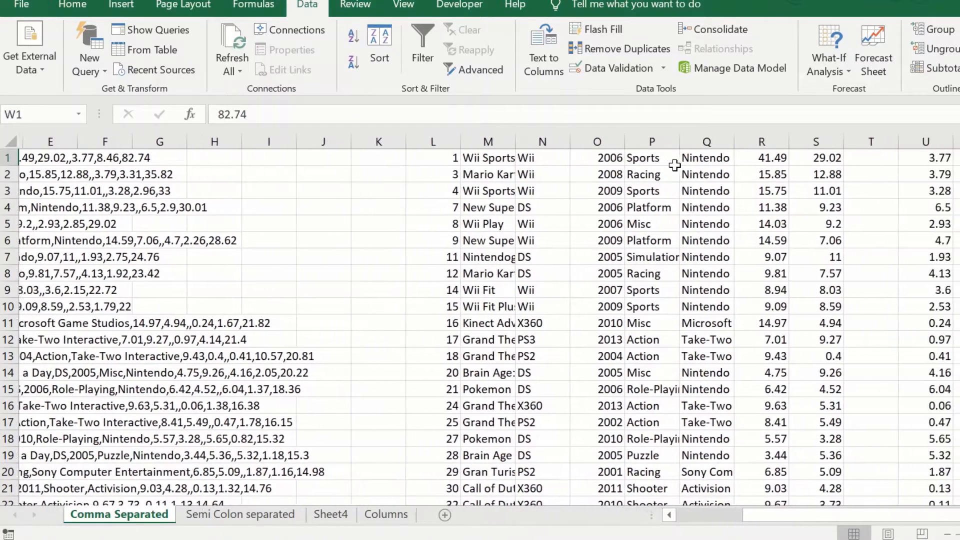
pyautogui.press('Left')
pyautogui.press('Left')
pyautogui.press('Left')
pyautogui.press('Left')
pyautogui.press('Left')
pyautogui.press('Left')
pyautogui.press('Left')
pyautogui.press('Left')
pyautogui.press('Left')
pyautogui.press('Left')
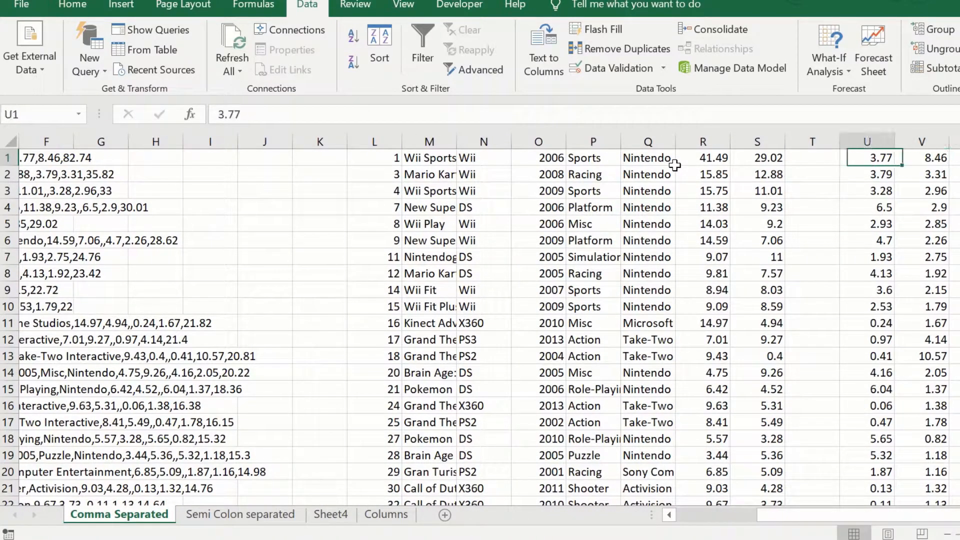
pyautogui.press('Left')
pyautogui.press('Right')
pyautogui.press('Left')
pyautogui.press('Left')
pyautogui.press('Left')
pyautogui.press('Left')
pyautogui.press('Left')
pyautogui.press('Left')
pyautogui.press('Home')
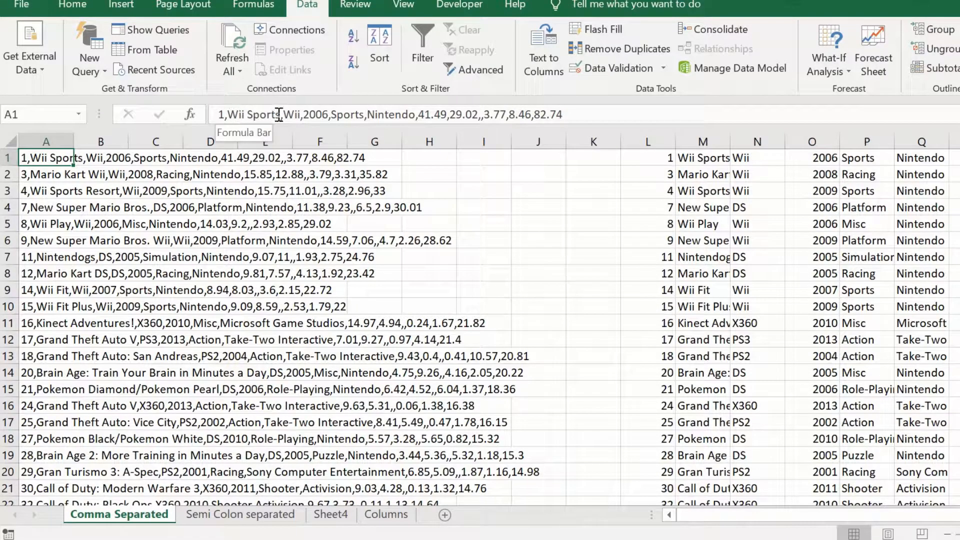
# Compare the split cells L1 to O1 with the text in A1, and its two consecutive commas with cell T1.
pyautogui.click(653, 160)
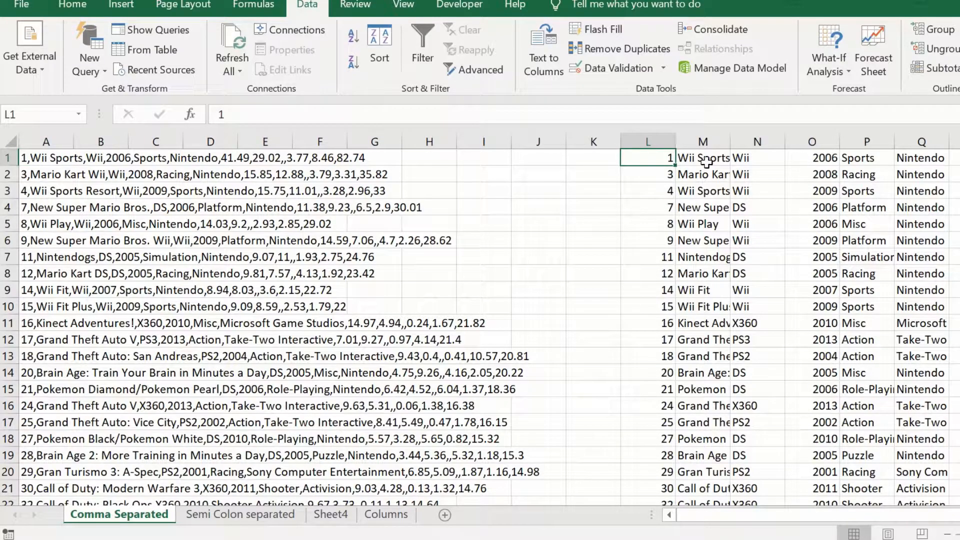
pyautogui.click(706, 160)
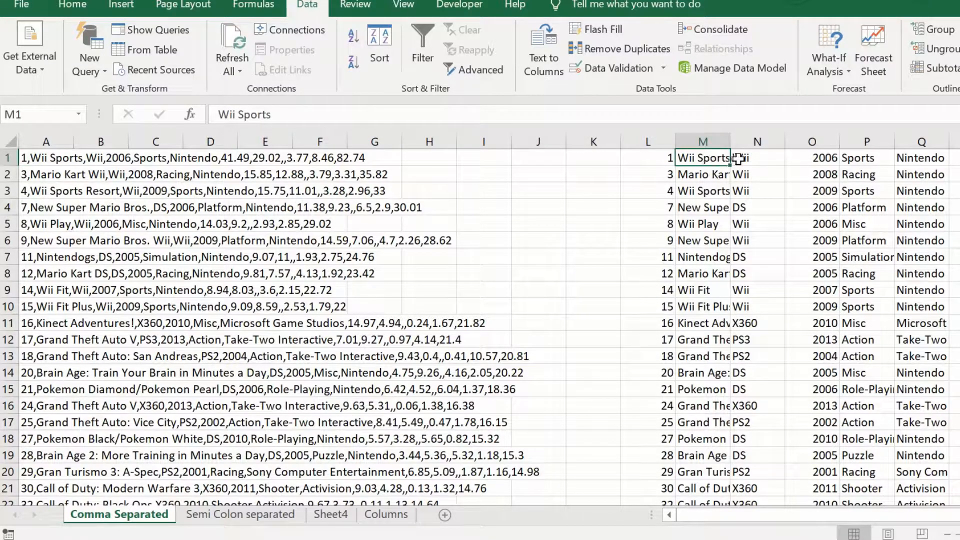
pyautogui.press('Right')
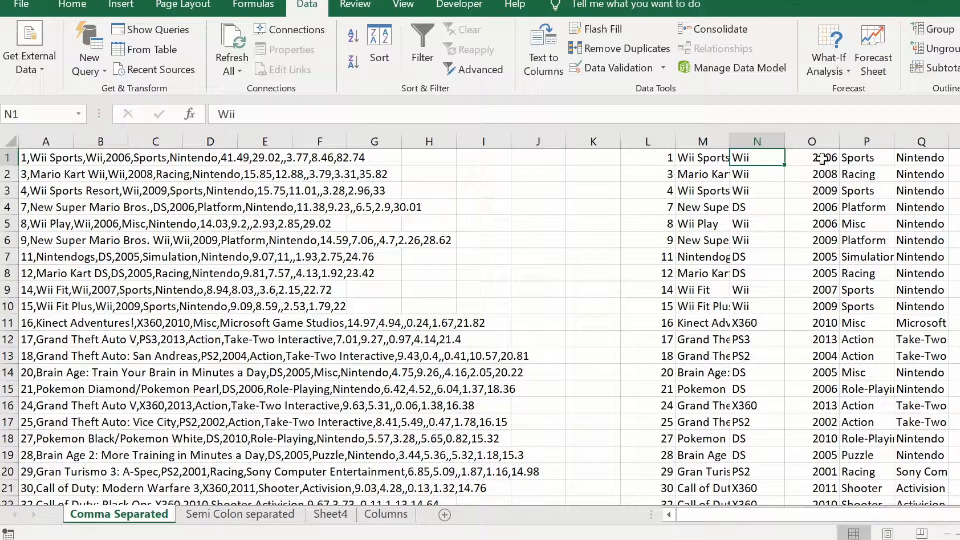
pyautogui.click(815, 159)
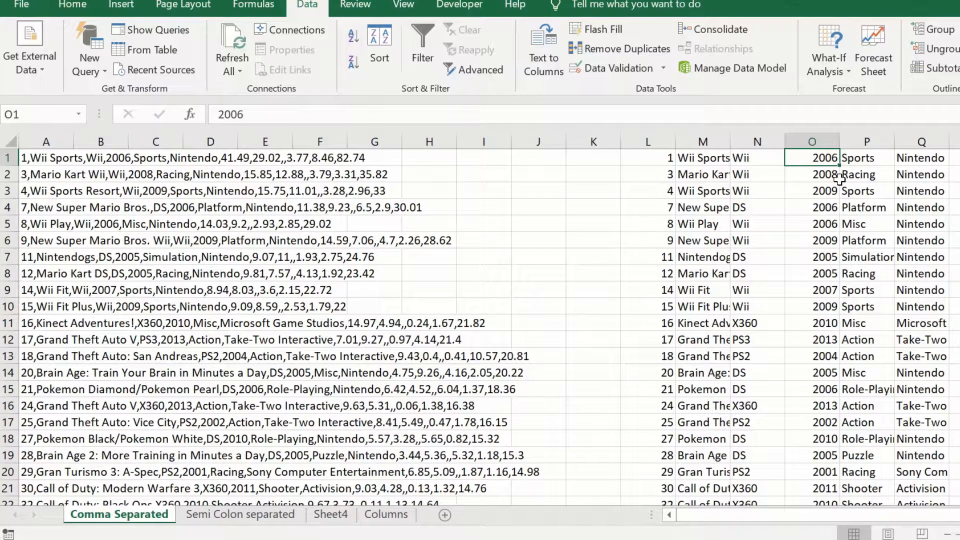
pyautogui.click(60, 160)
pyautogui.click(485, 115)
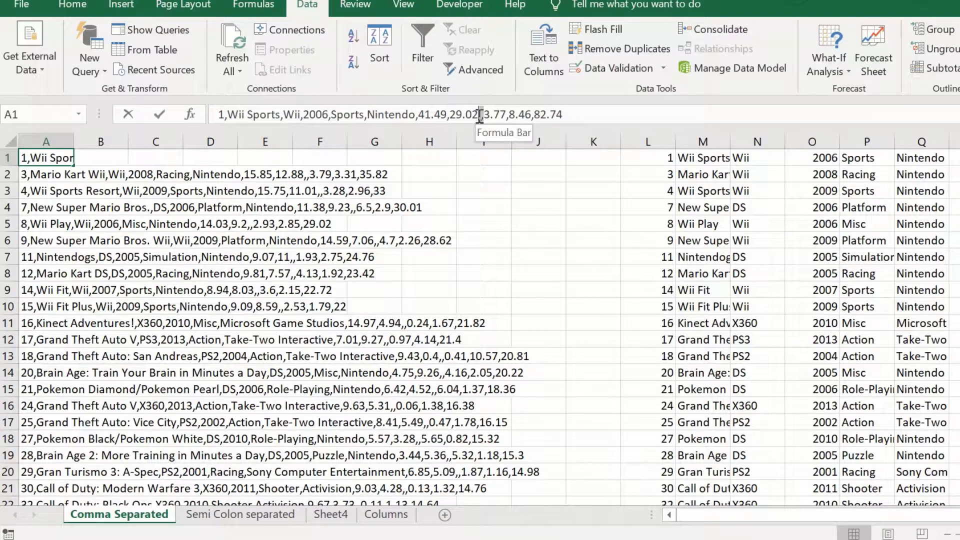
pyautogui.moveTo(479, 115); pyautogui.dragTo(484, 115)
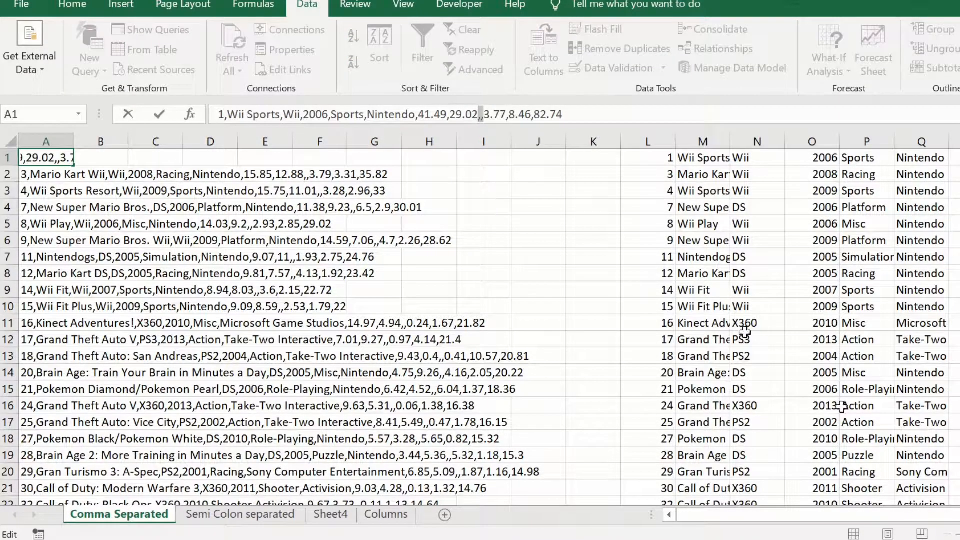
pyautogui.moveTo(881, 515); pyautogui.dragTo(948, 516)
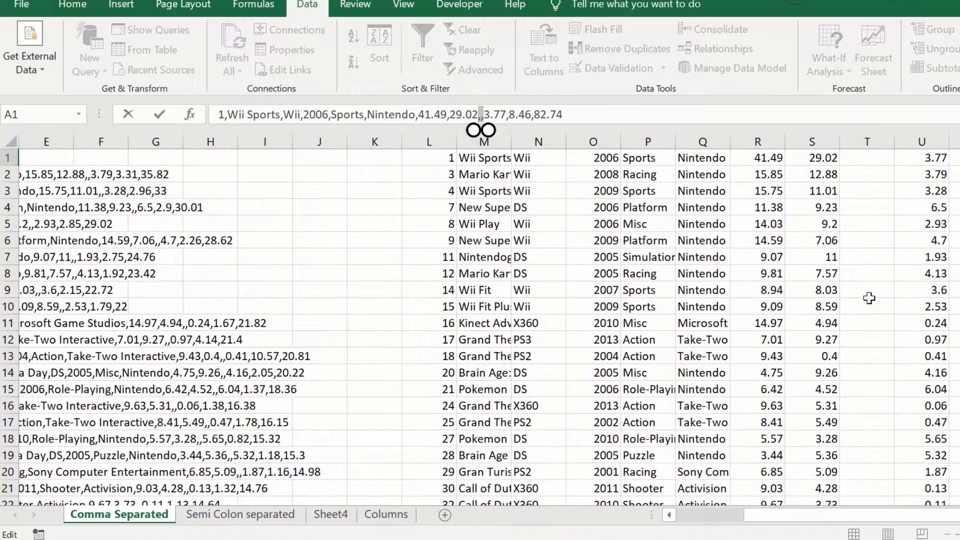
pyautogui.click(855, 156)
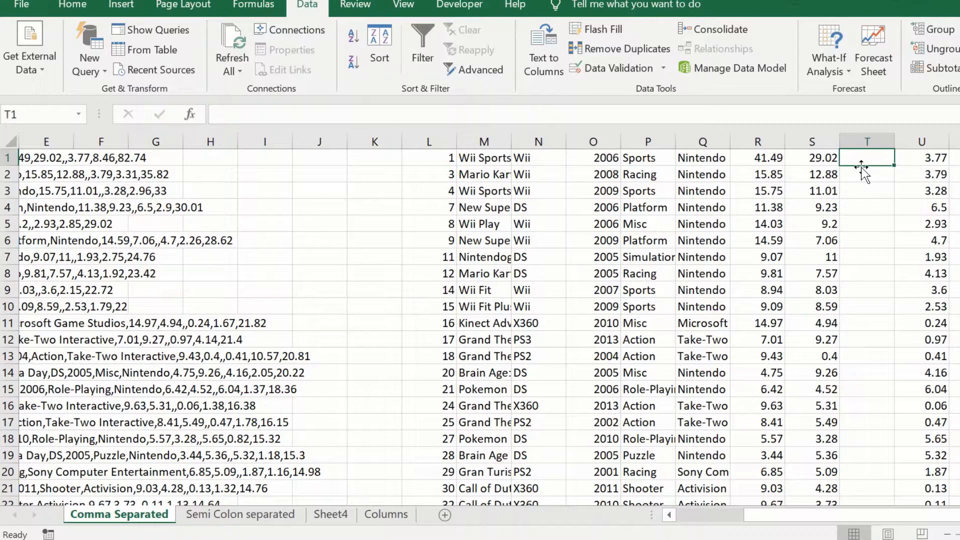
# Start Text to Columns on column A of the Semi Colon separated sheet, treating the data as Delimited.
pyautogui.hotkey('ctrl', 'pagedown')
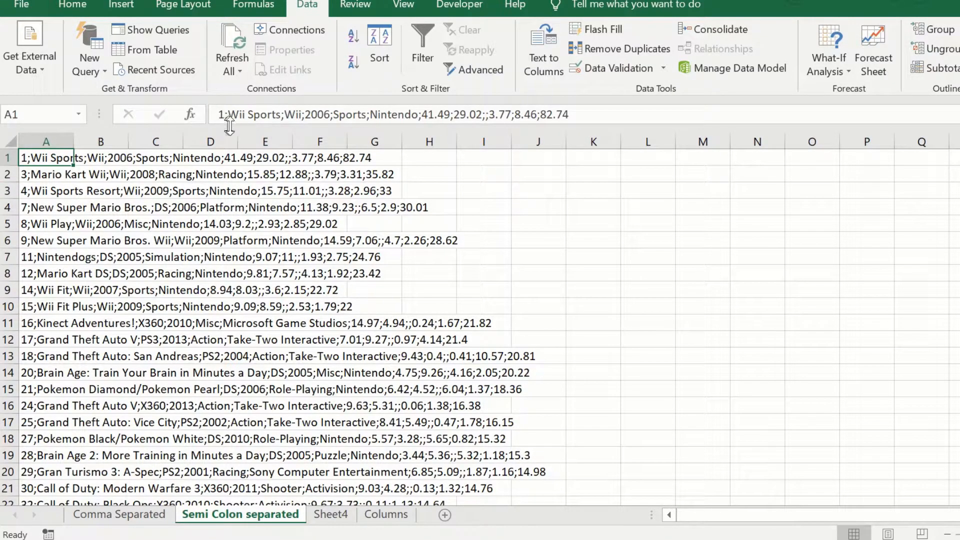
pyautogui.click(49, 139)
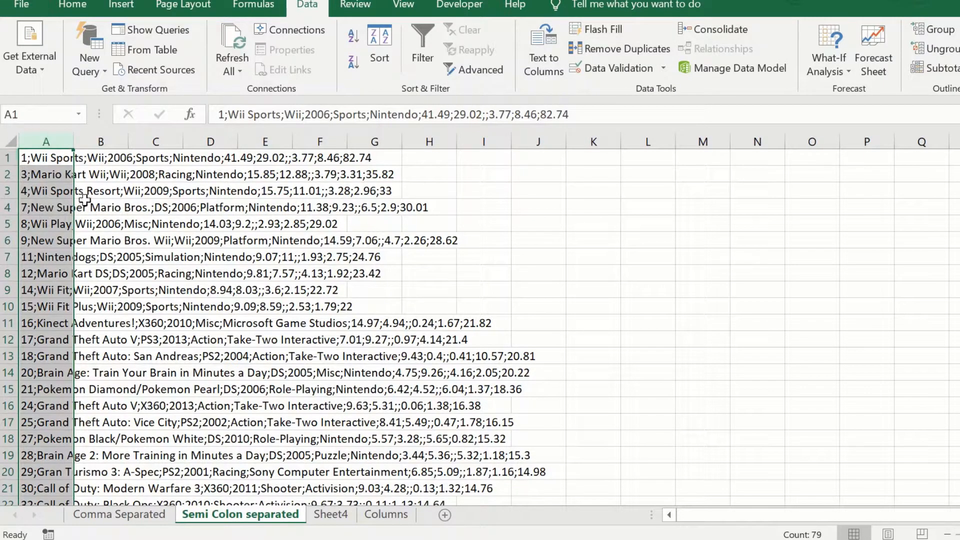
pyautogui.click(544, 53)
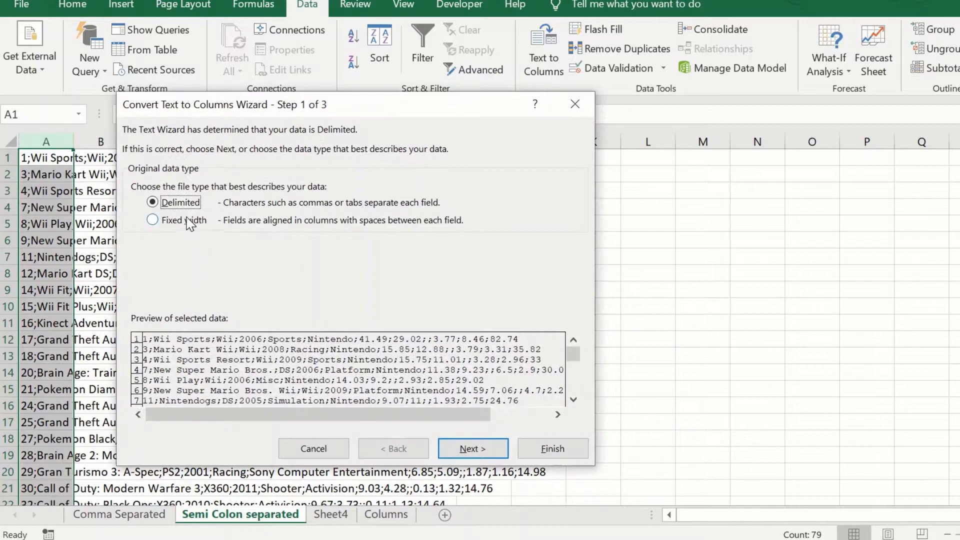
pyautogui.click(470, 448)
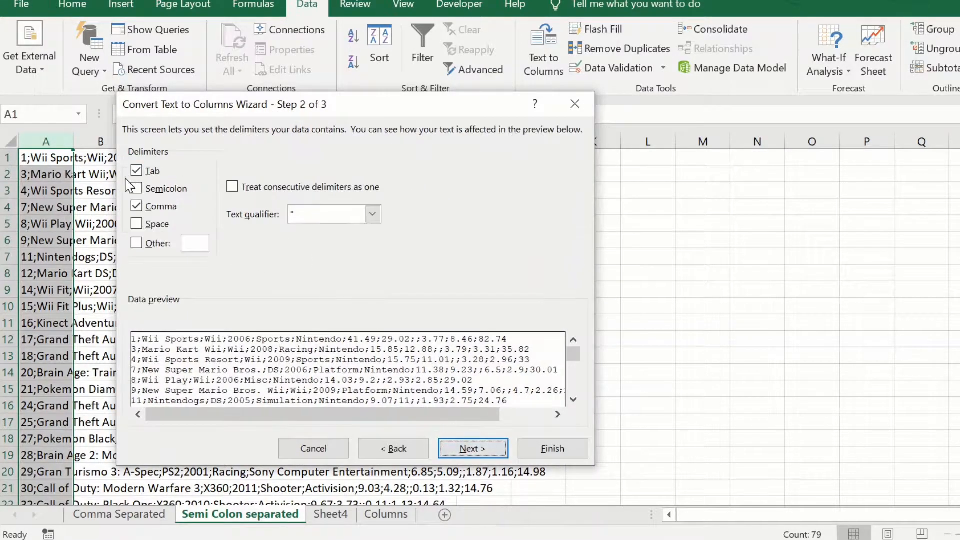
# Replace the Comma delimiter with Semicolon, keep Tab, and finish the split with $A$1 as the destination.
pyautogui.click(139, 205)
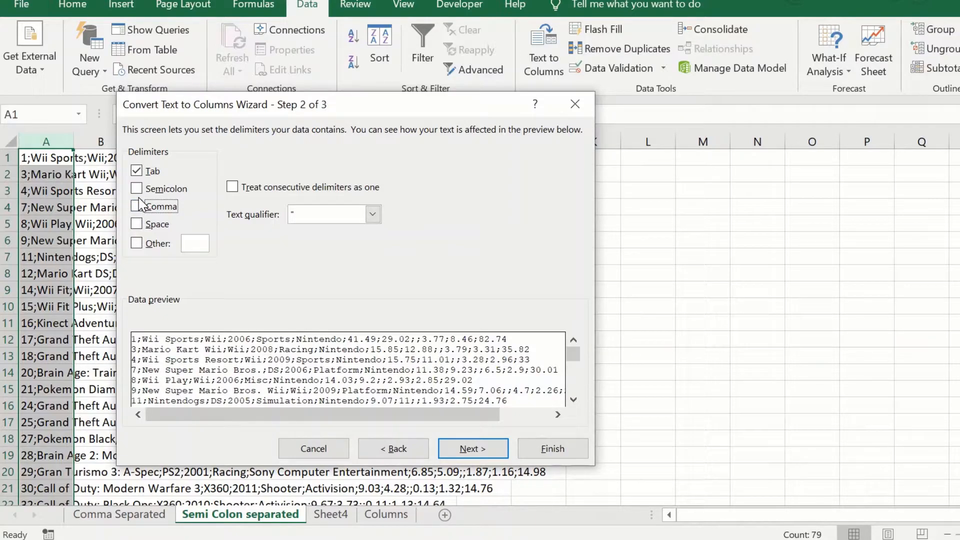
pyautogui.click(137, 188)
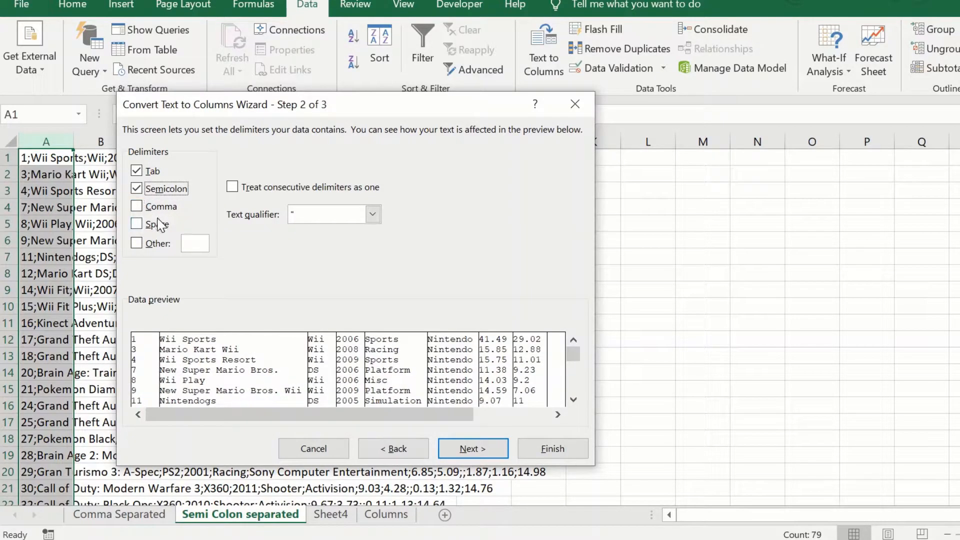
pyautogui.moveTo(202, 411); pyautogui.dragTo(420, 420)
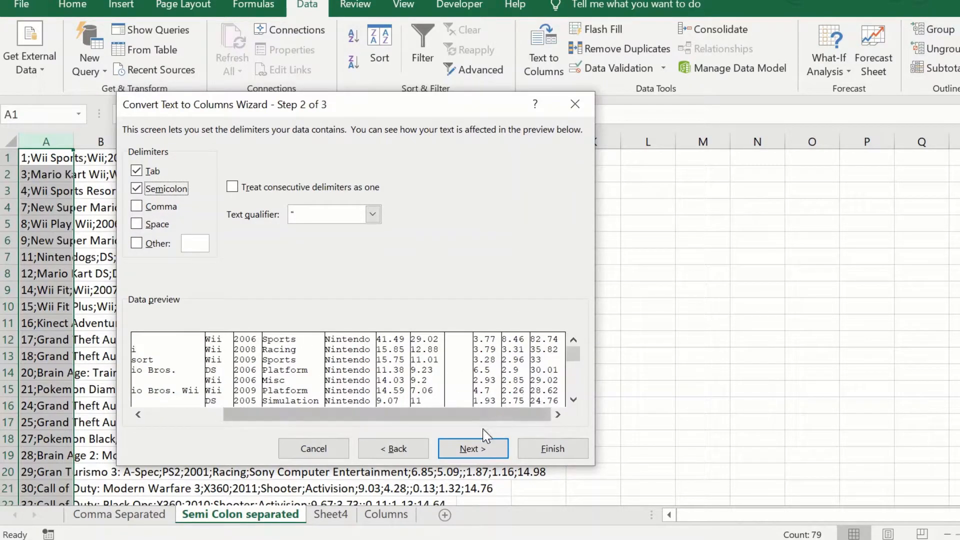
pyautogui.click(475, 450)
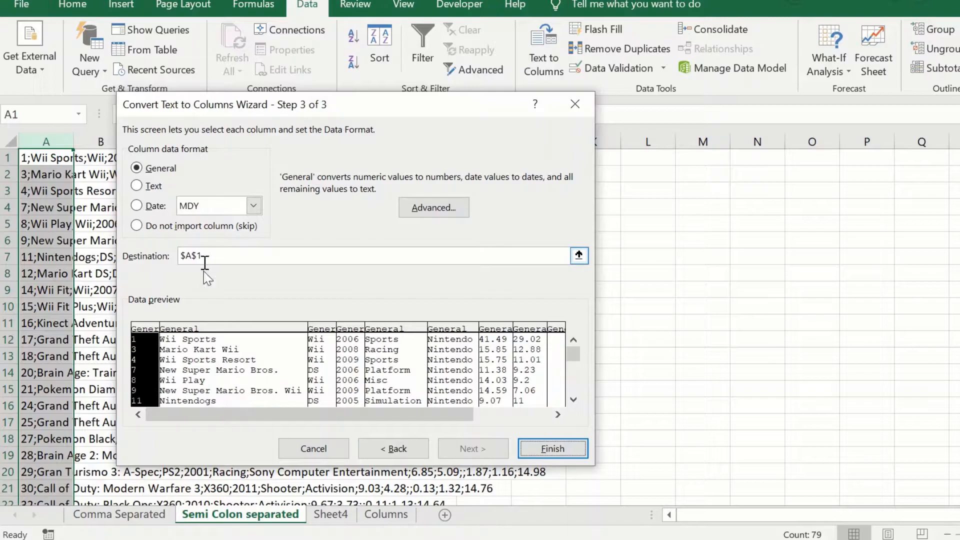
pyautogui.click(553, 449)
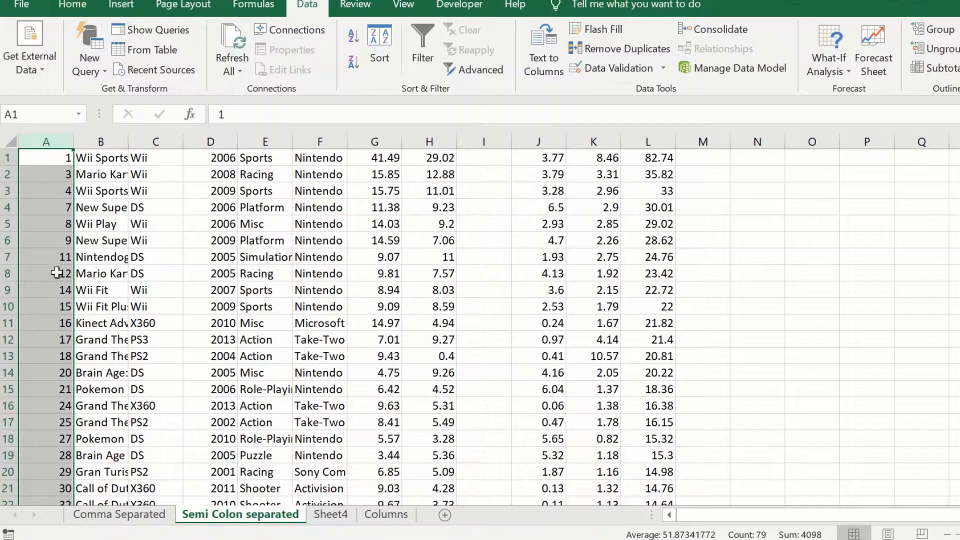
# Inspect the split values in row 1 of the Semi Colon separated sheet, from A1 across to J1.
pyautogui.click(64, 159)
pyautogui.click(102, 158)
pyautogui.click(210, 158)
pyautogui.click(375, 158)
pyautogui.click(484, 158)
pyautogui.click(538, 160)
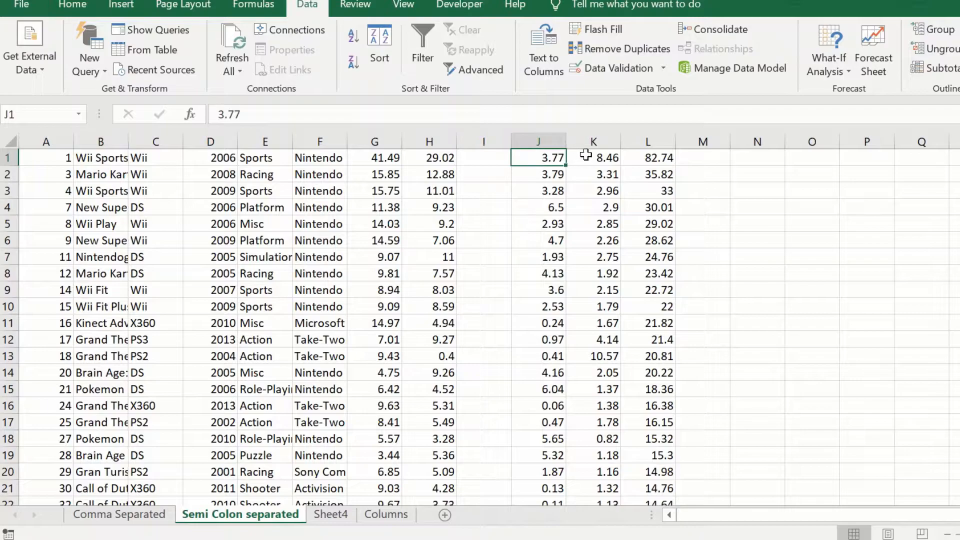
# Inspect the split values in K1 and L1 of the Semi Colon separated sheet.
pyautogui.click(600, 157)
pyautogui.click(645, 157)
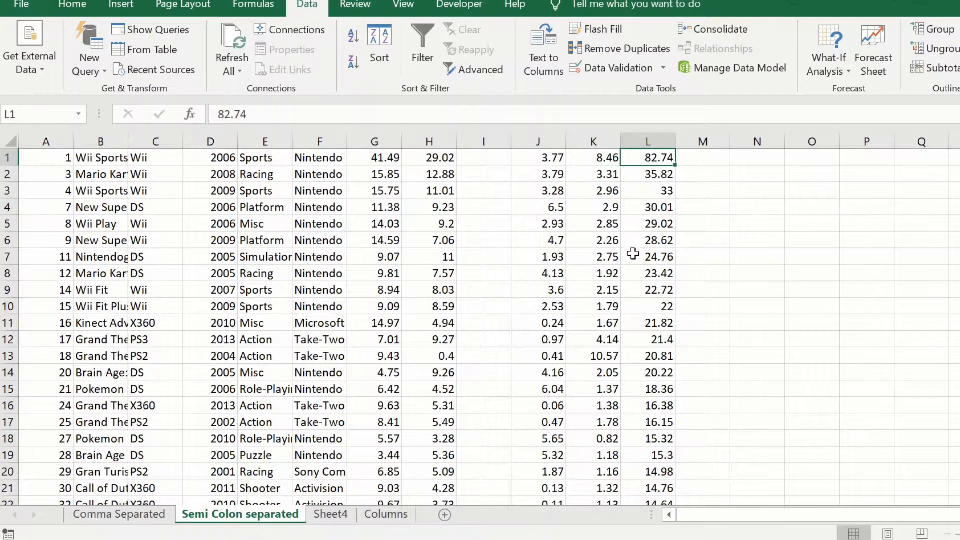
# Start a Fixed width Text to Columns split on A1:A15 of Sheet4, with a column break just before the @ sign.
pyautogui.hotkey('ctrl', 'pagedown')
pyautogui.click(328, 325)
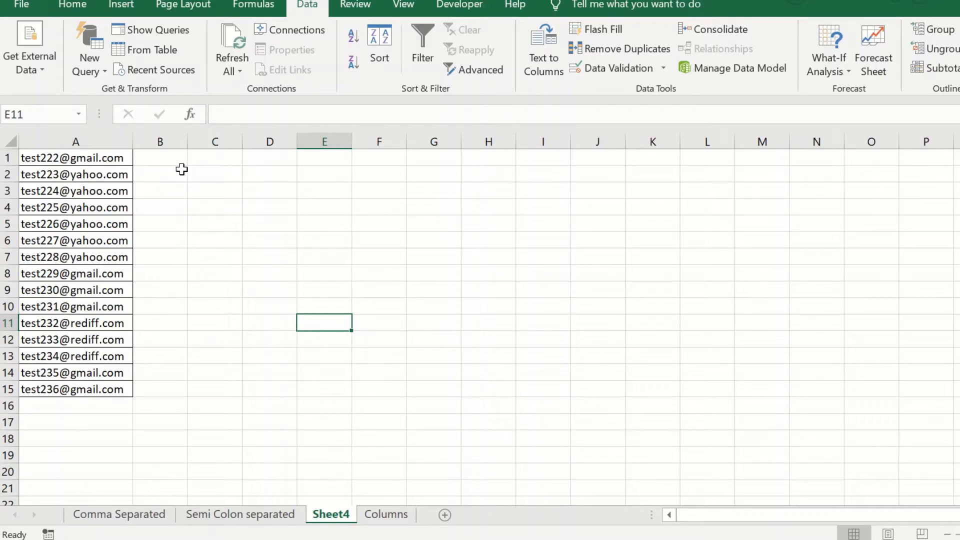
pyautogui.moveTo(97, 157); pyautogui.dragTo(108, 390)
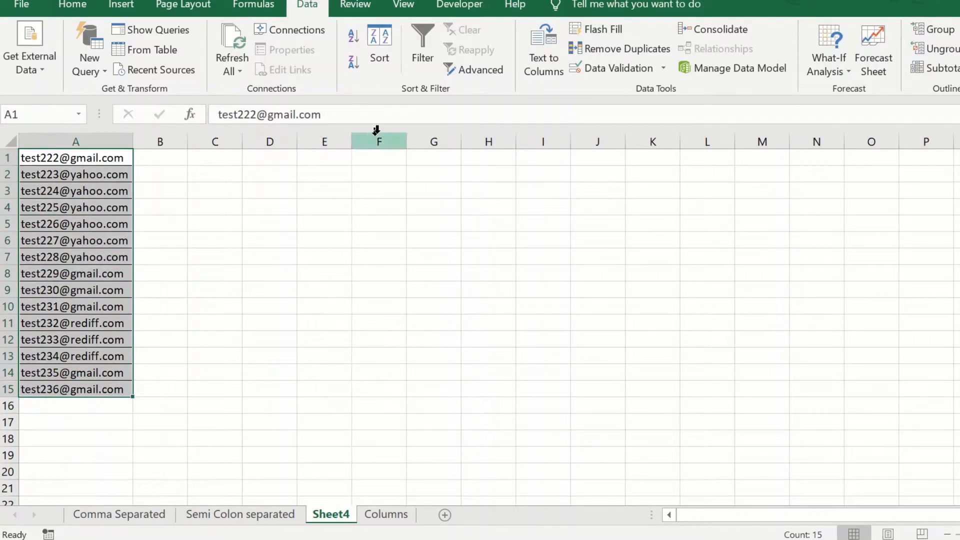
pyautogui.click(536, 64)
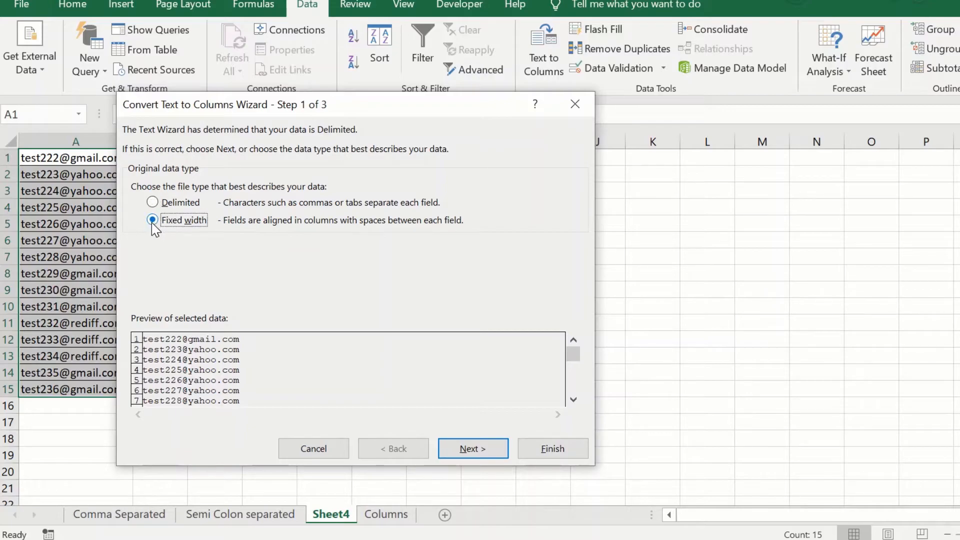
pyautogui.click(452, 445)
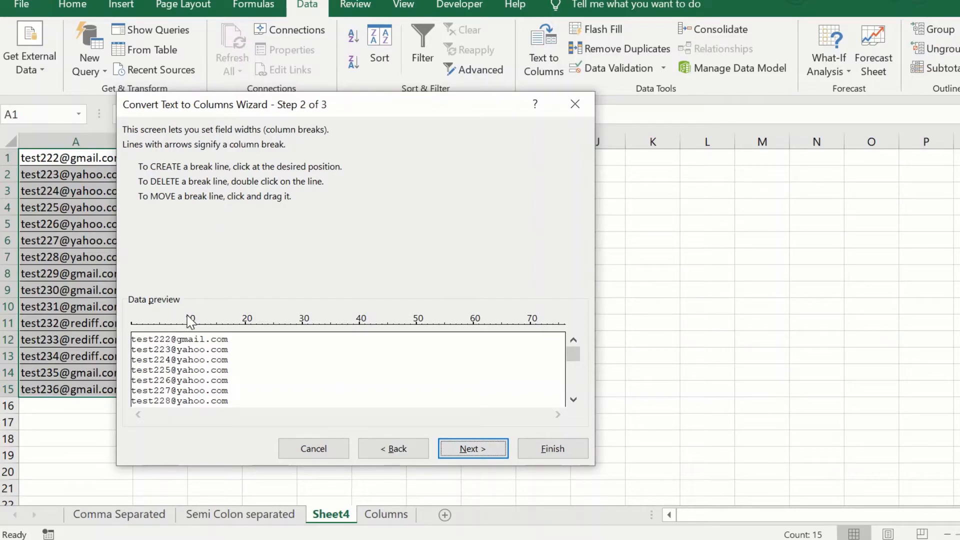
pyautogui.click(172, 340)
pyautogui.click(472, 449)
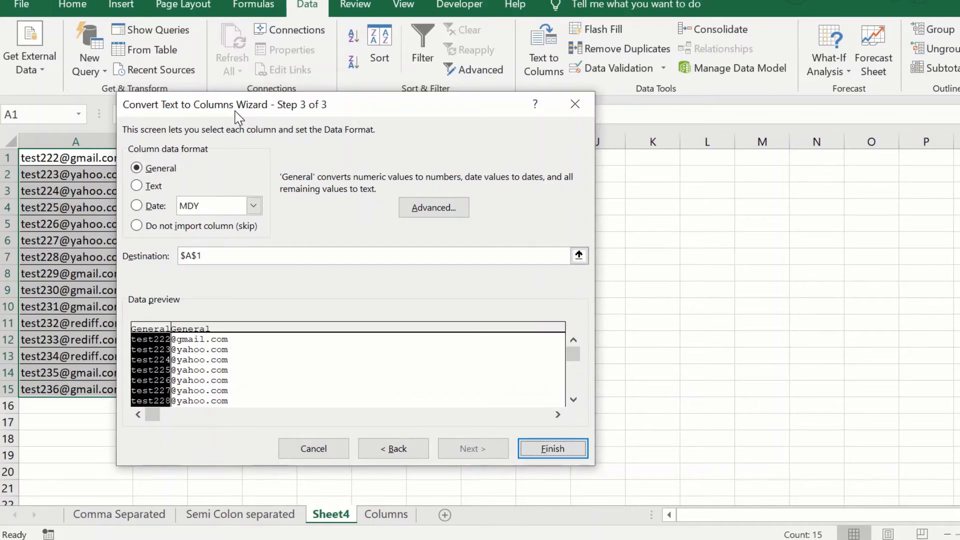
# Set the split's destination to $D$1, finish it in General format, and check the separated names in D1:D15.
pyautogui.click(579, 256)
pyautogui.click(268, 158)
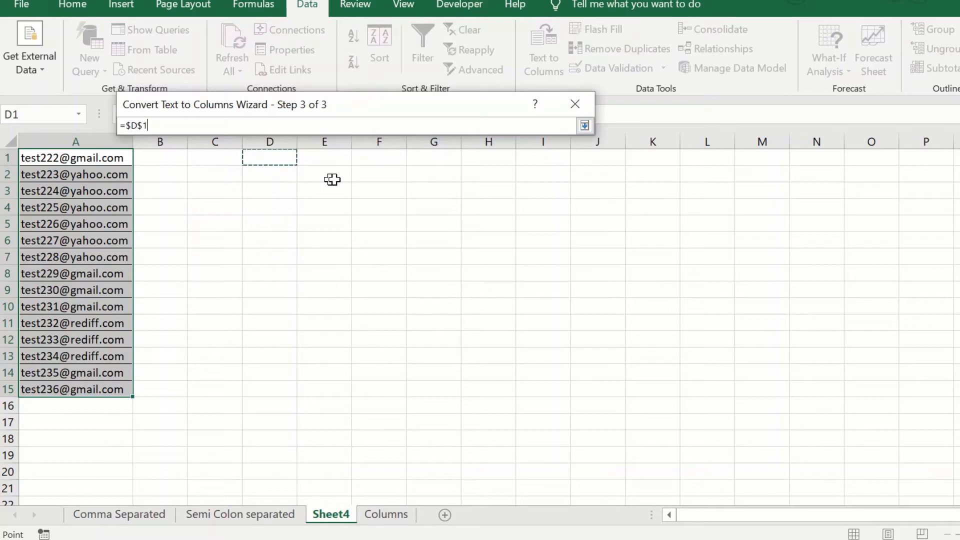
pyautogui.click(584, 125)
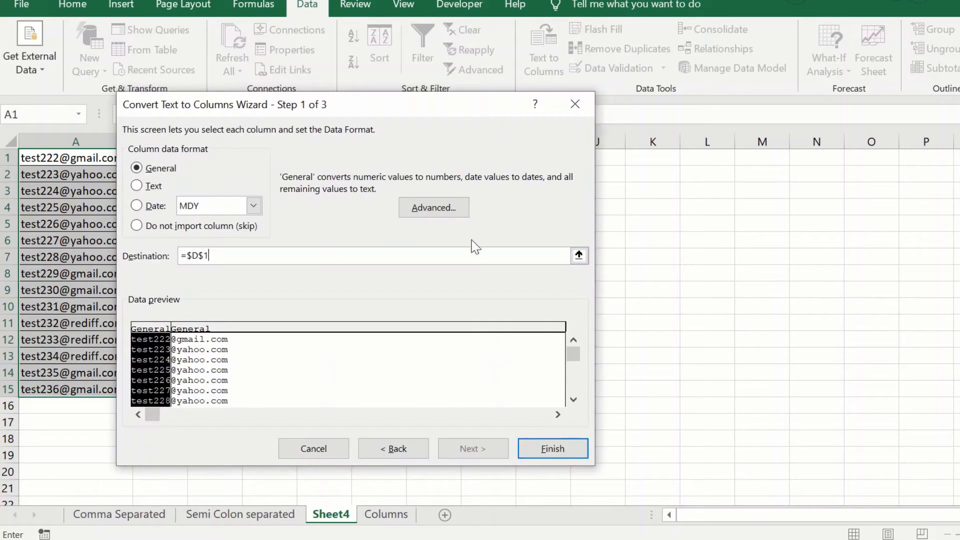
pyautogui.click(552, 448)
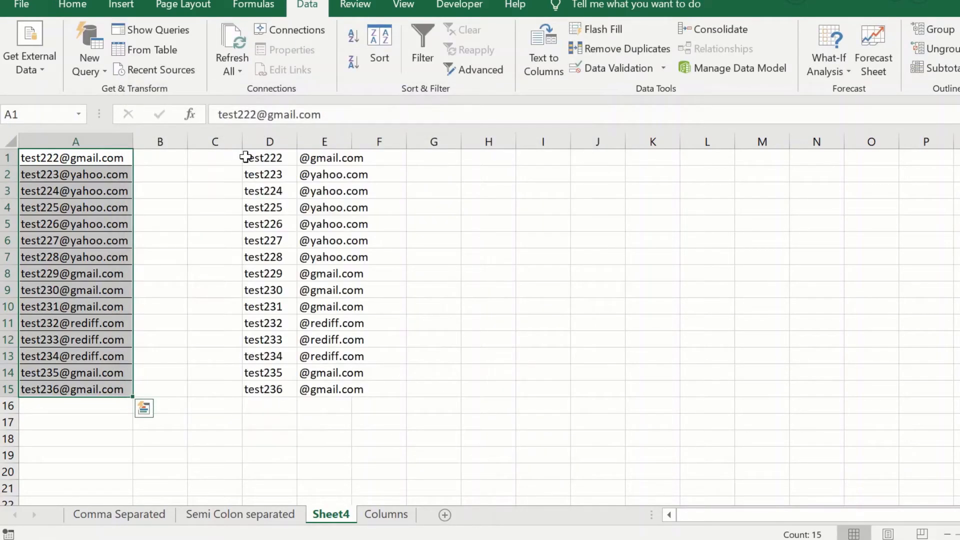
pyautogui.moveTo(245, 157); pyautogui.dragTo(280, 390)
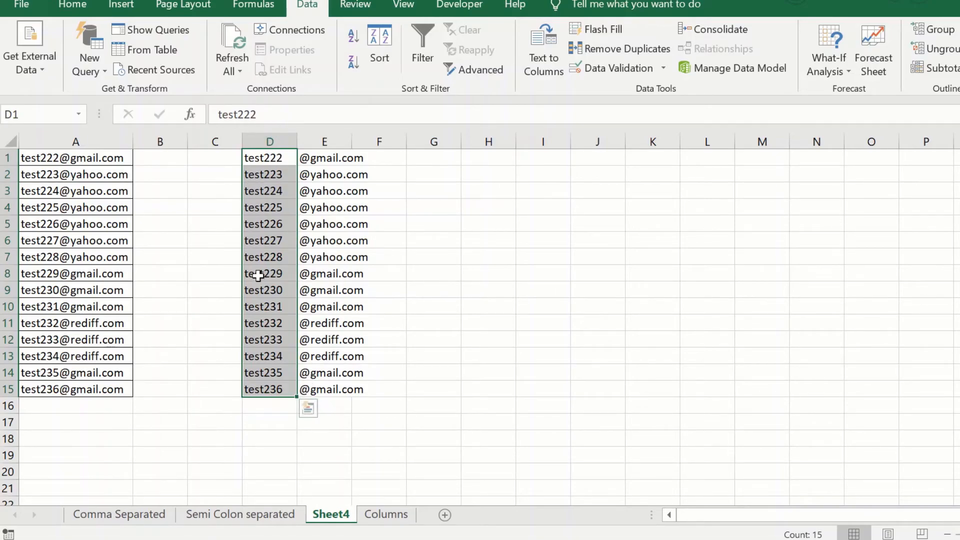
pyautogui.click(472, 339)
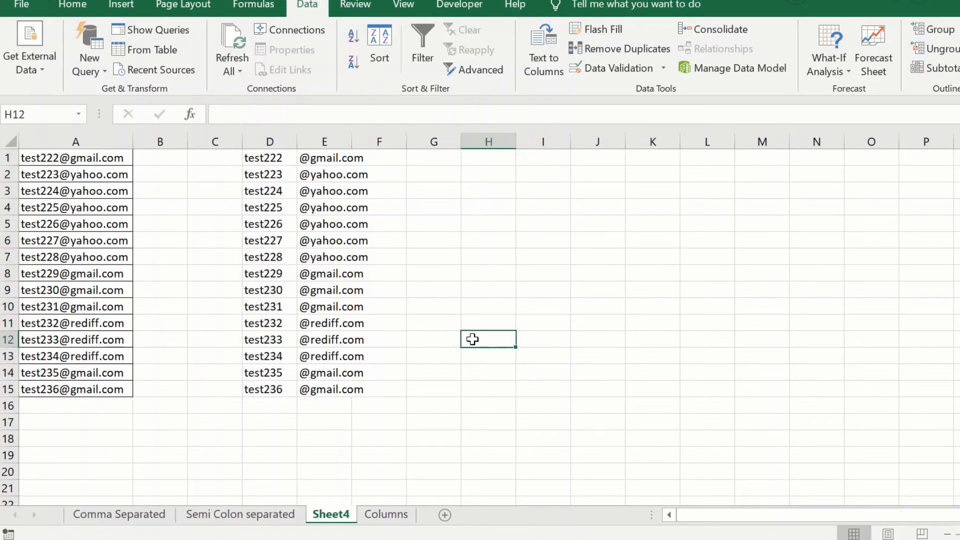